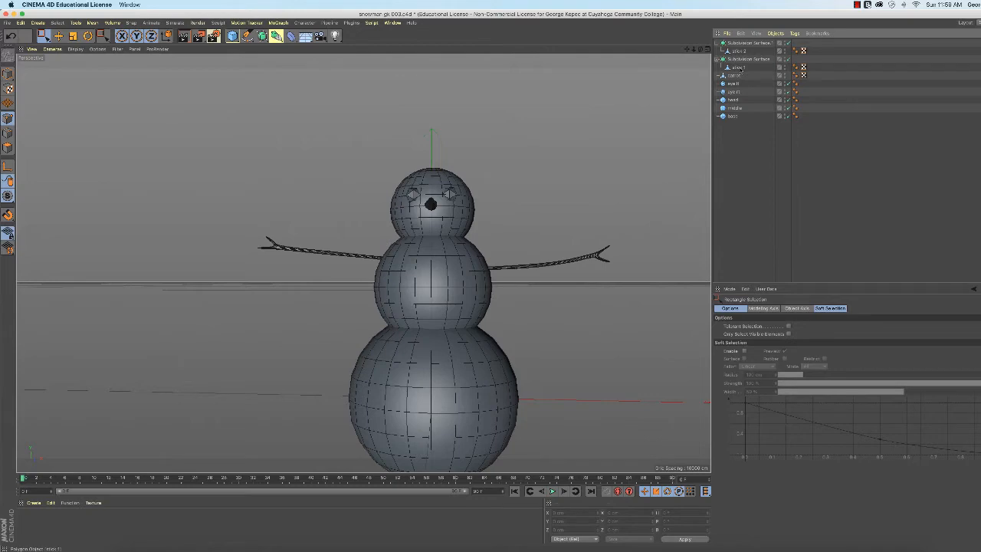
Select stick 1 and turn off the Subdivision Surface that contains it.
click(739, 68)
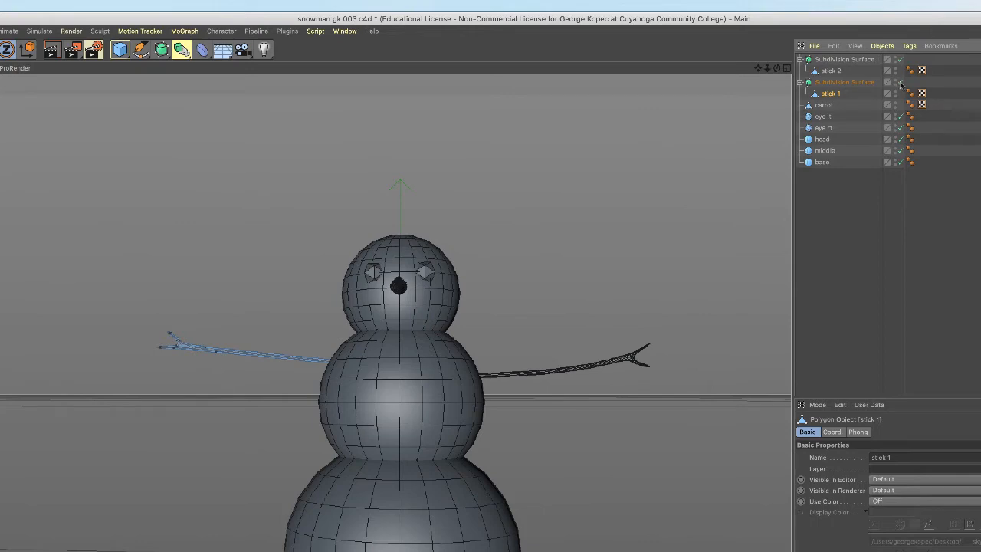
click(901, 83)
scroll(214, 345, up, 6)
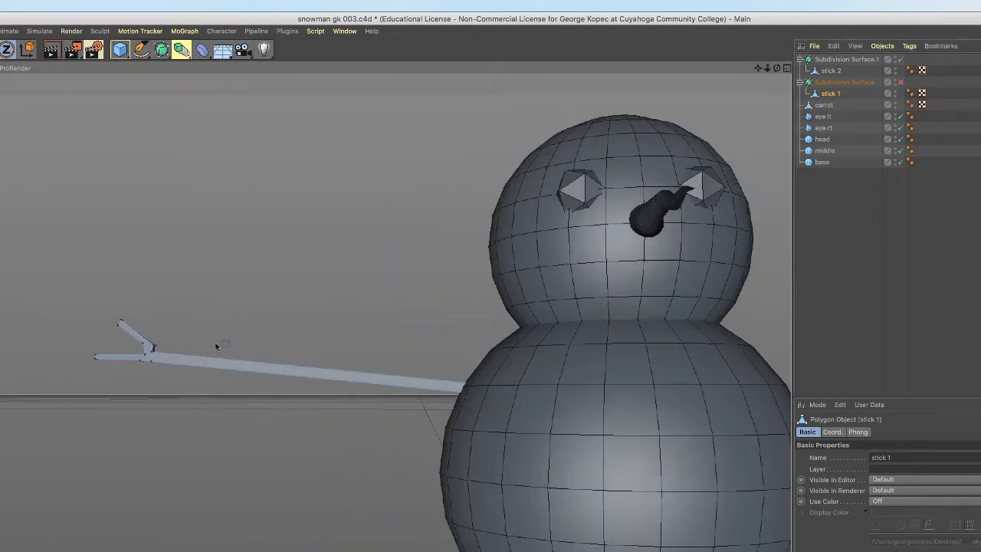
scroll(219, 348, up, 2)
scroll(220, 350, down, 2)
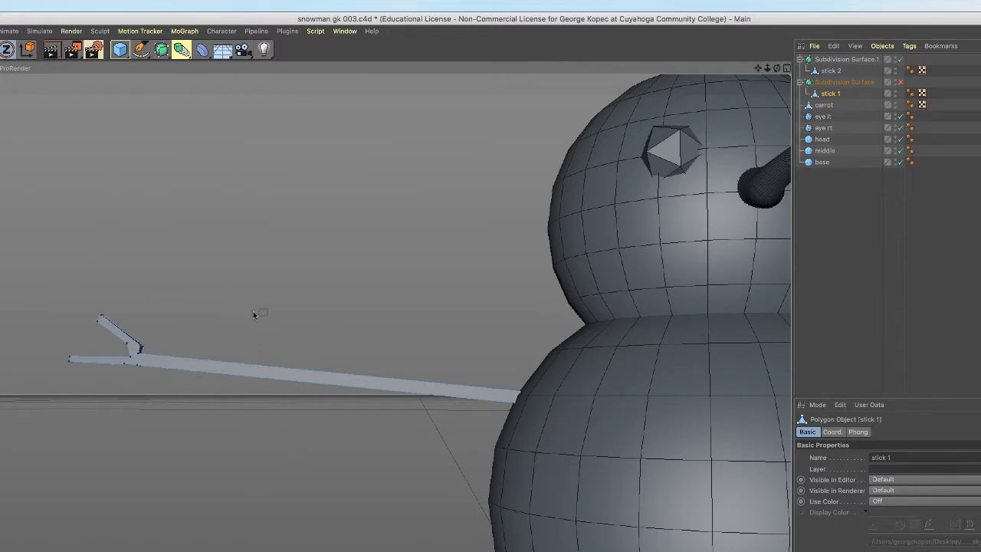
Add two Loop/Path cuts across the long shaft of stick 1, dividing it into three sections.
key(m)
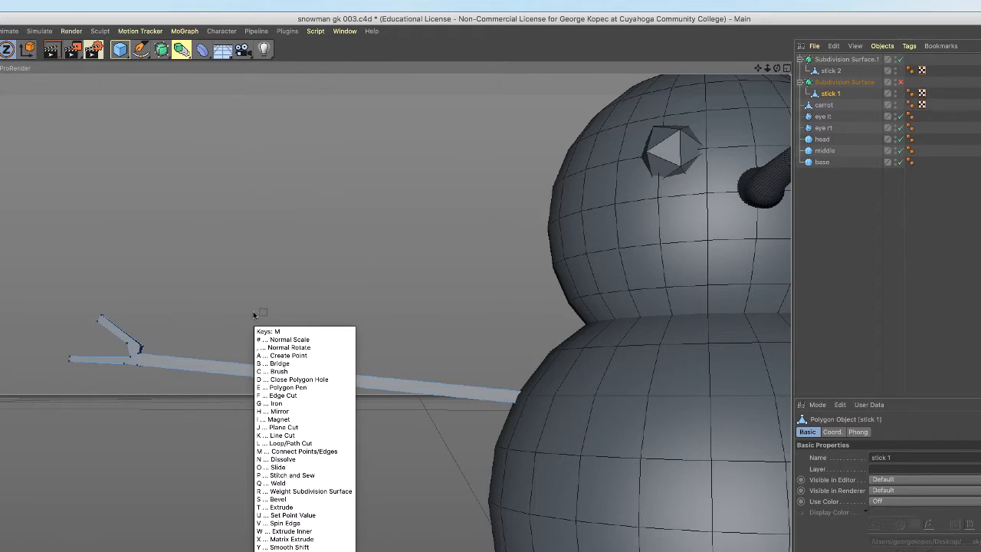
key(Escape)
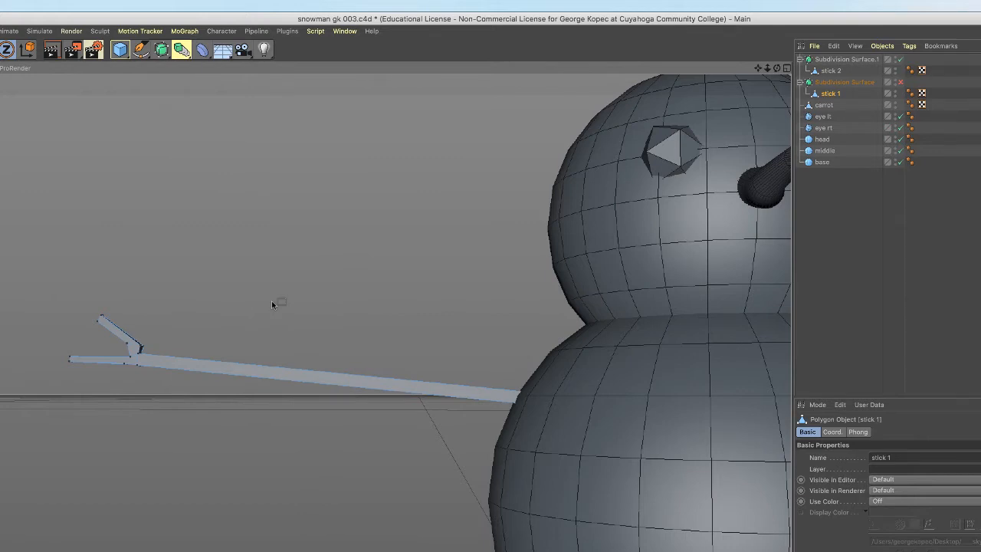
key(k)
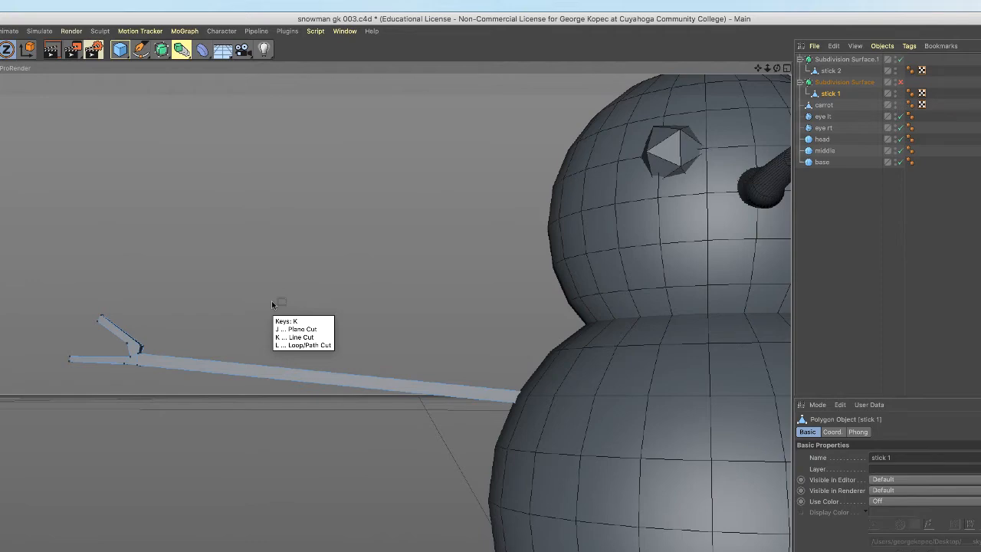
key(l)
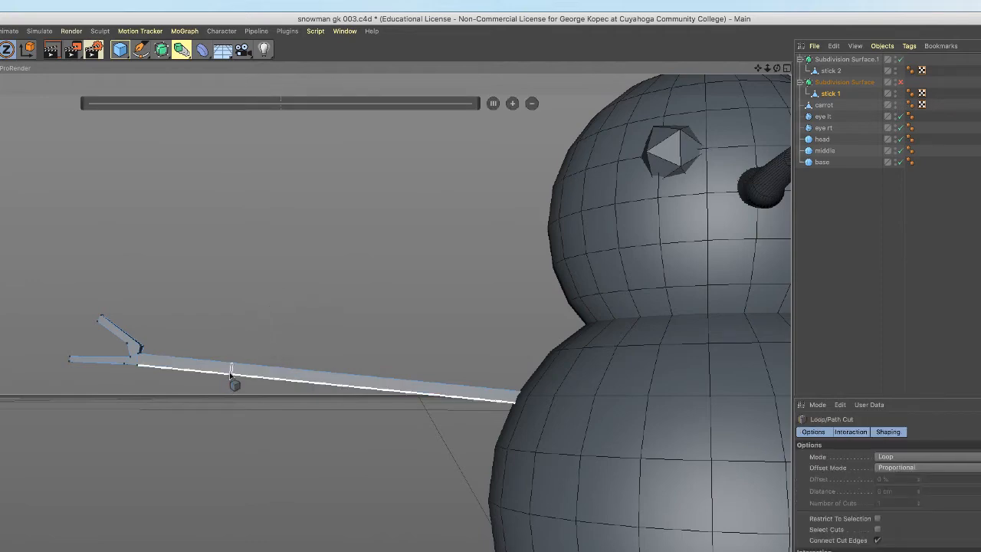
alt+drag(230, 374, 229, 395)
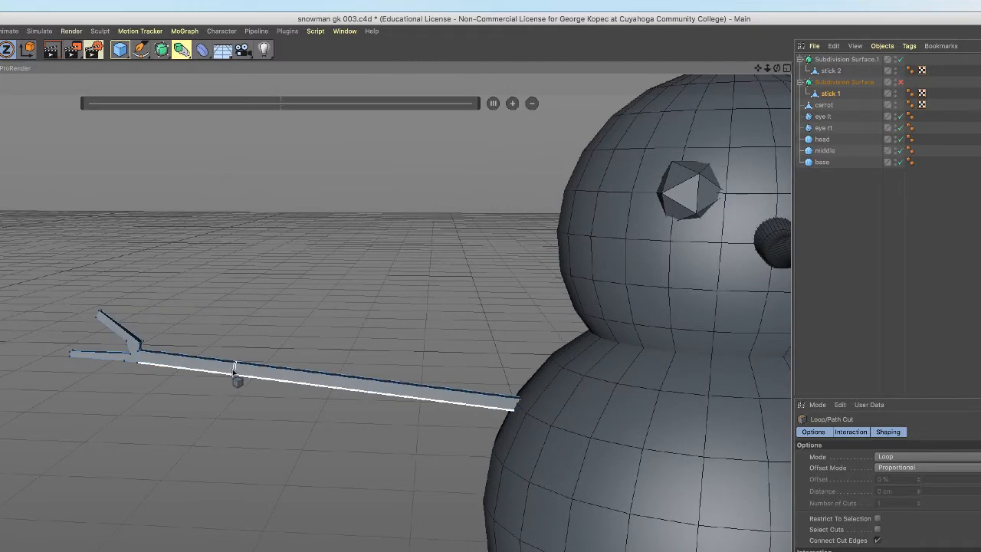
click(234, 373)
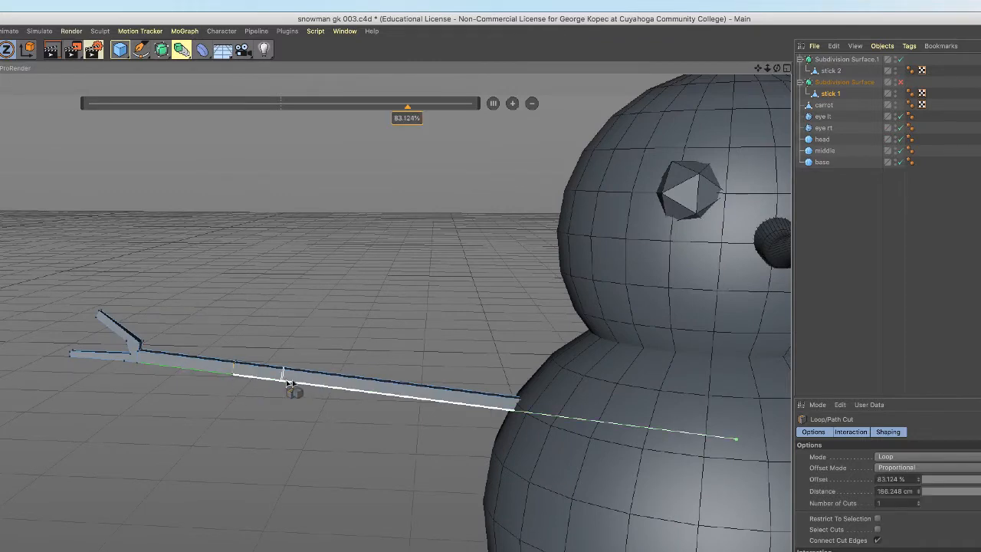
click(356, 389)
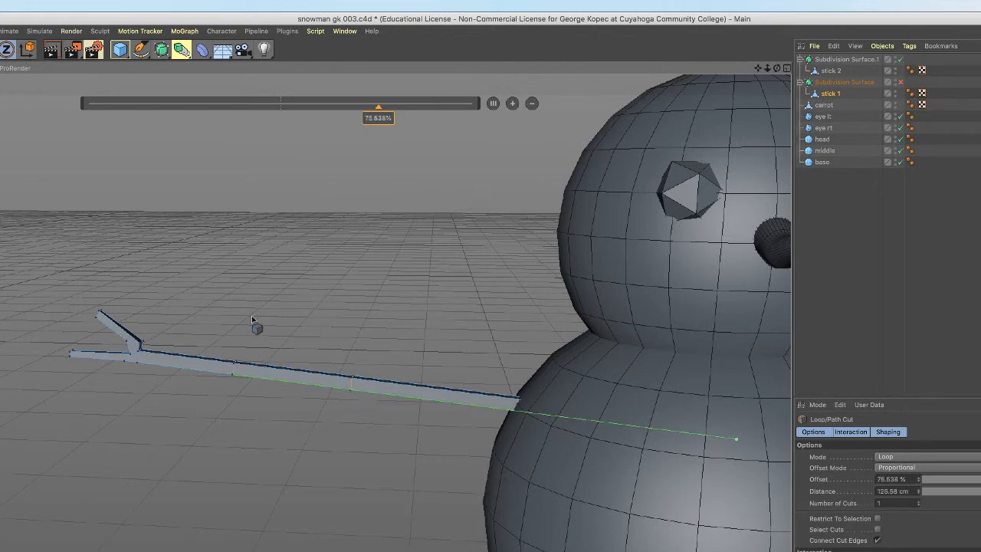
key(space)
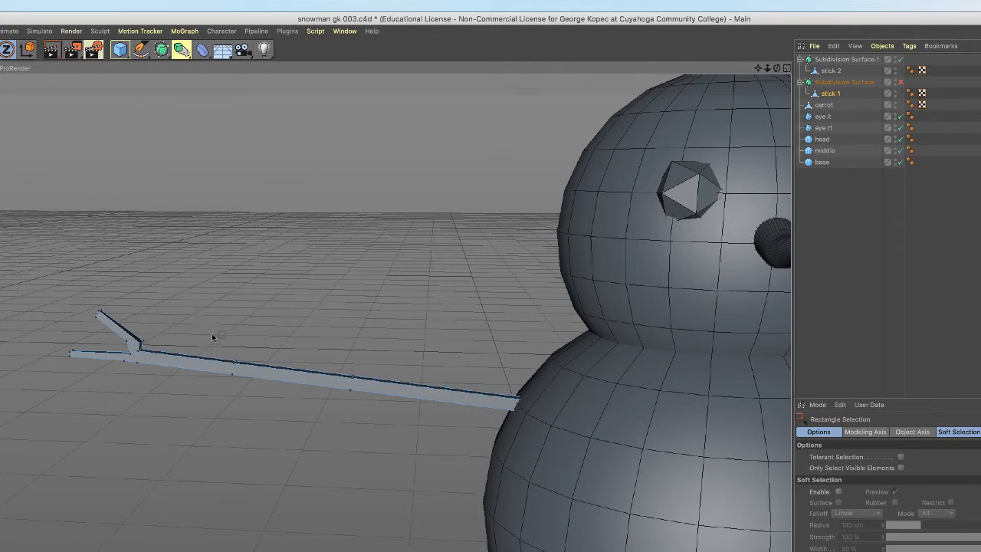
Move the points of stick 1's outer cut upward to bend the arm, and select the inner cut's points.
drag(215, 334, 267, 415)
drag(242, 310, 241, 271)
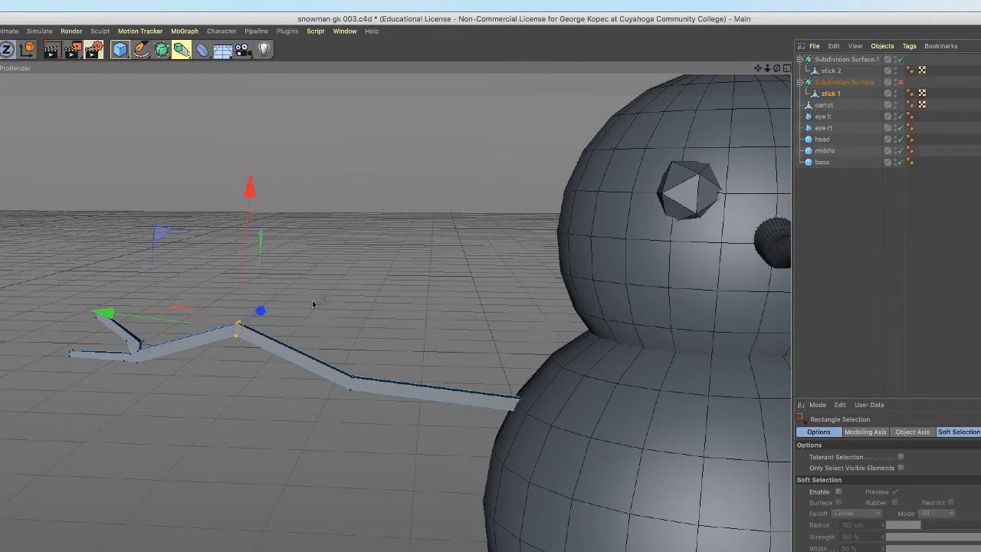
scroll(331, 310, down, 8)
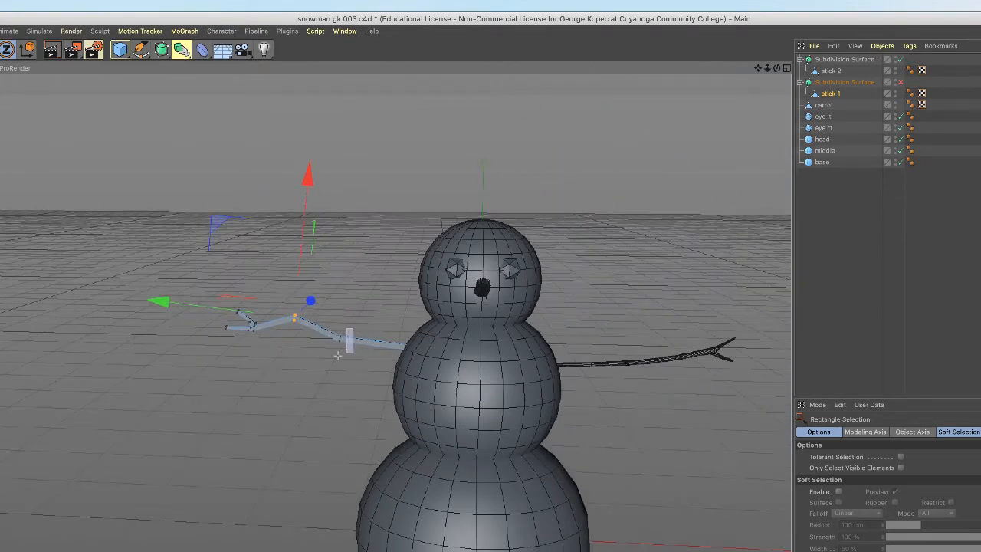
click(338, 348)
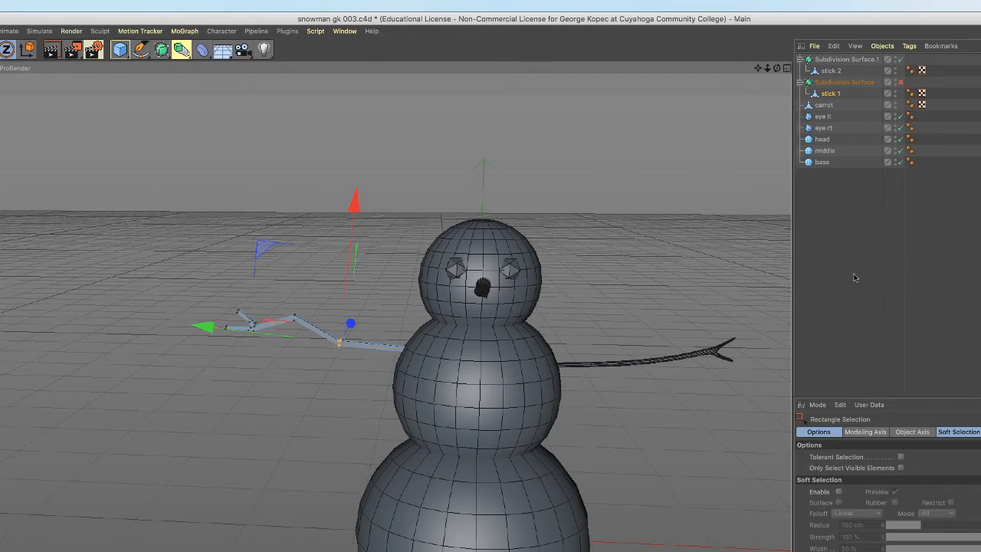
Deselect the stick and turn its Subdivision Surface back on to check the smoothed, bent arm.
click(833, 294)
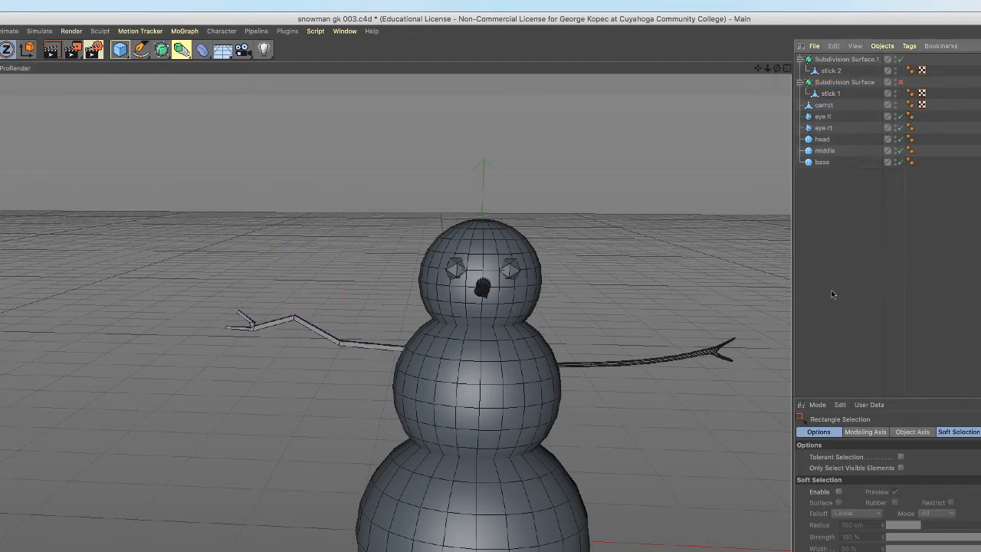
click(901, 83)
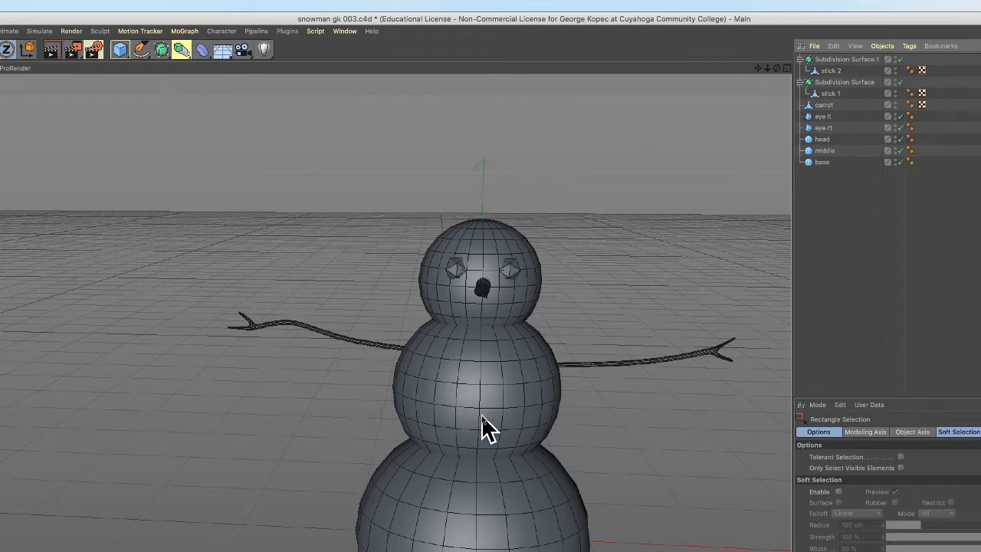
scroll(583, 405, down, 2)
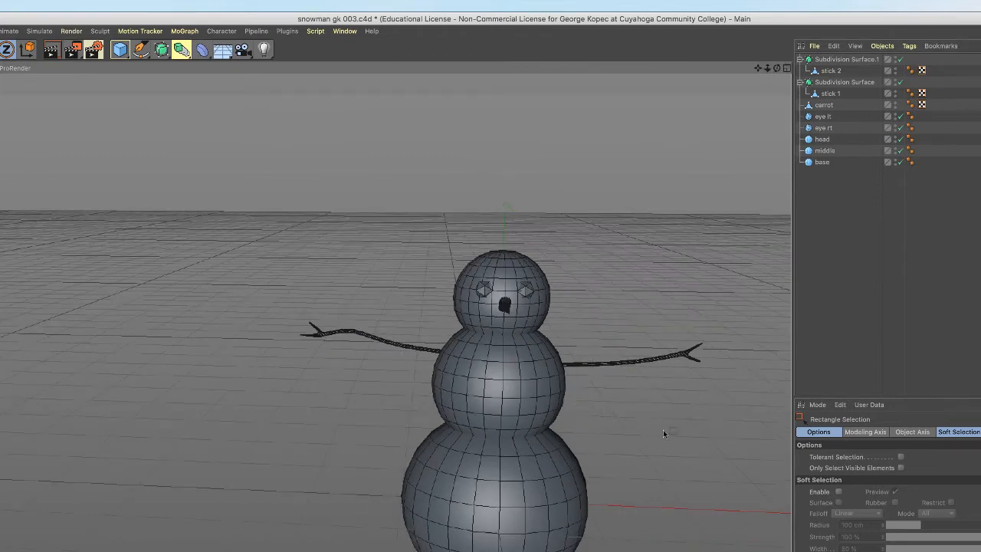
mouse_move(664, 429)
alt+mouse_down()
mouse_move(641, 416)
mouse_move(656, 425)
alt+mouse_up()
scroll(604, 375, up, 4)
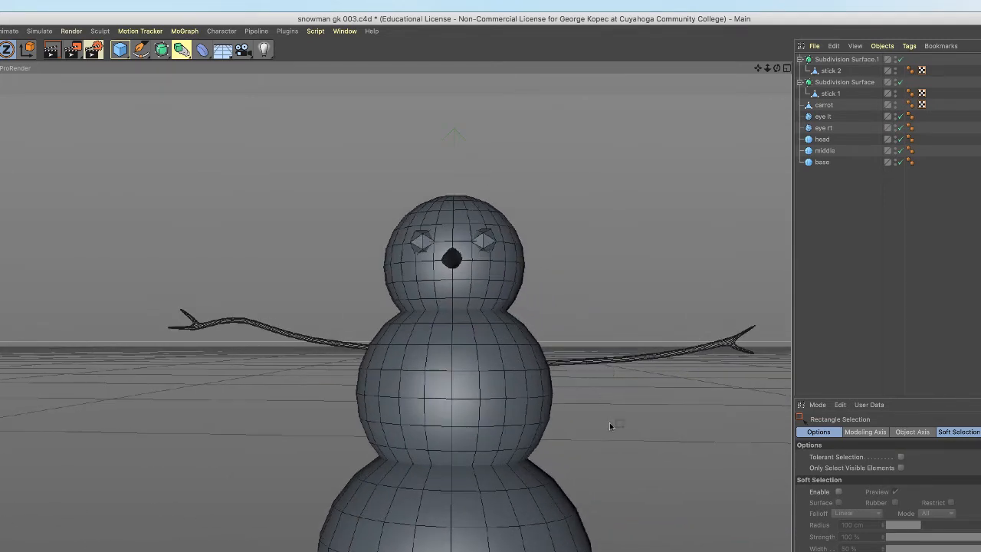
alt+drag(611, 425, 614, 427)
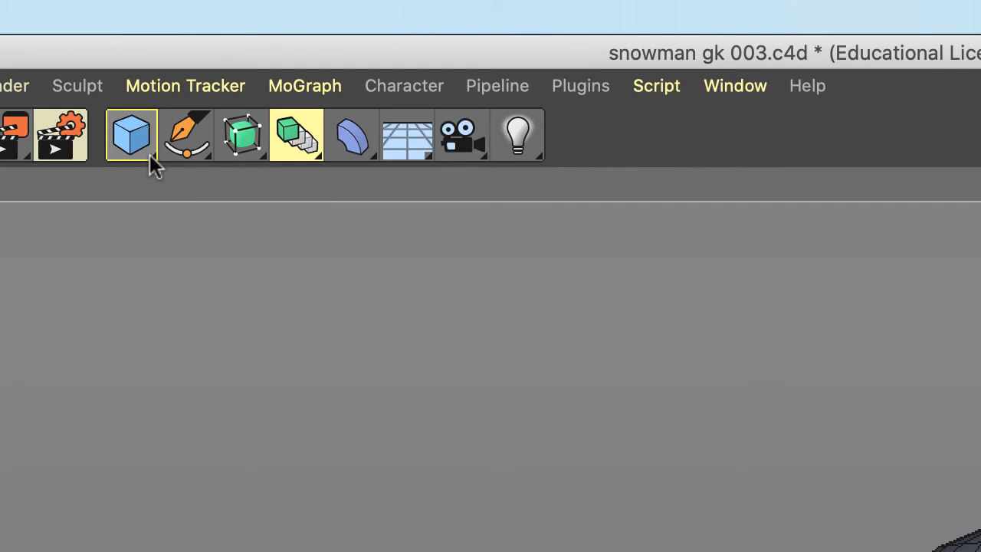
Add a Platonic object, raise it to the snowman's middle sphere and set its radius to 5 cm.
click(149, 155)
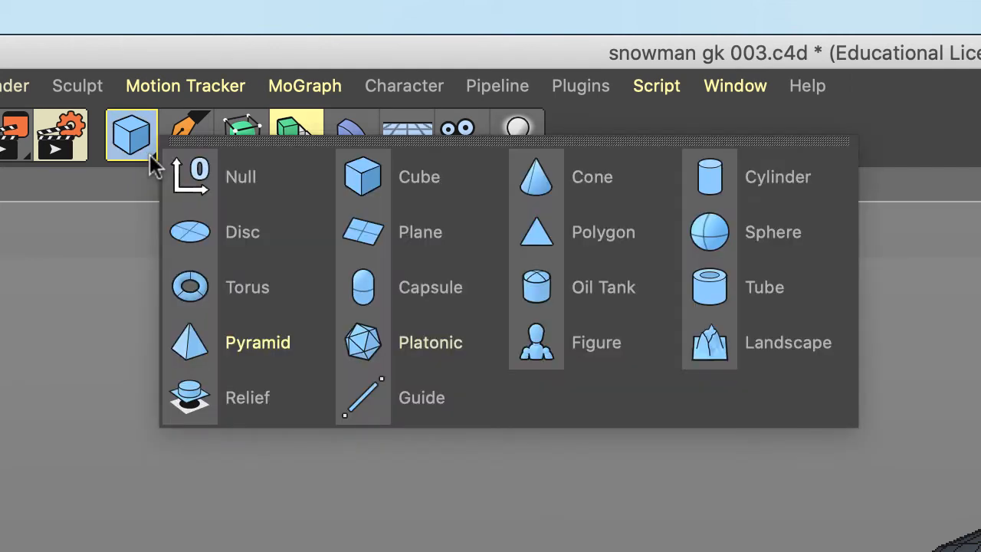
click(378, 307)
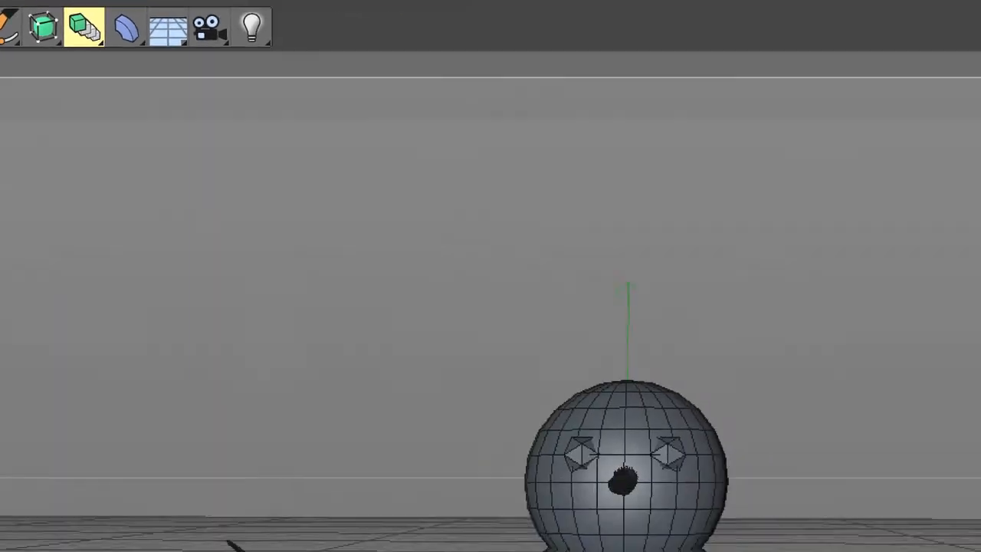
drag(235, 329, 250, 223)
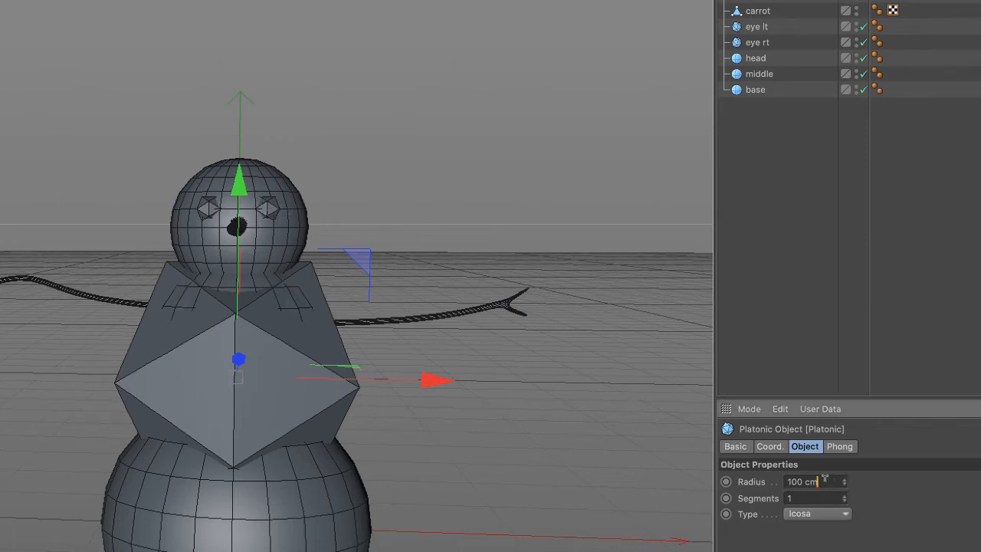
drag(817, 481, 787, 482)
text(5)
key(Return)
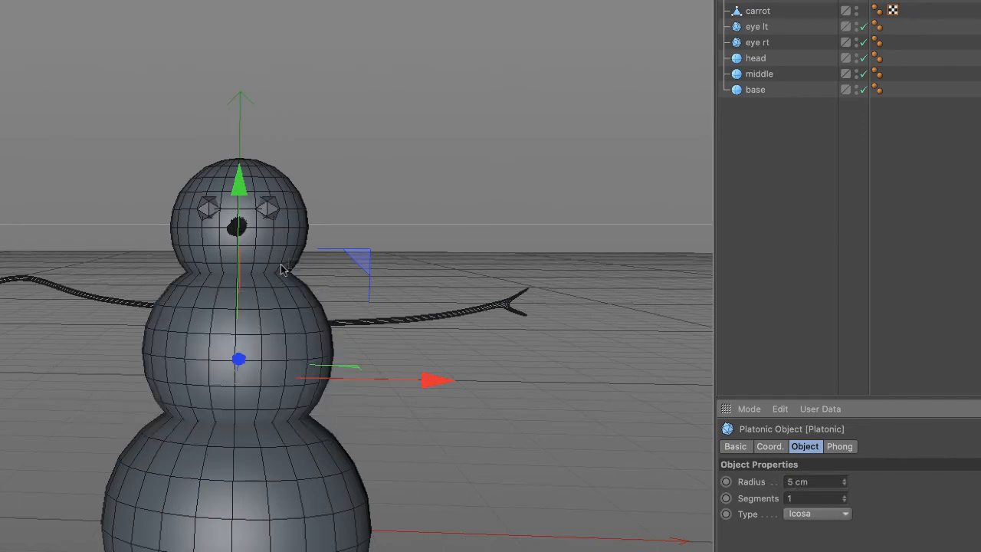
Move the small Platonic up to head height and forward to the front of the face.
drag(241, 280, 231, 144)
alt+drag(340, 340, 245, 373)
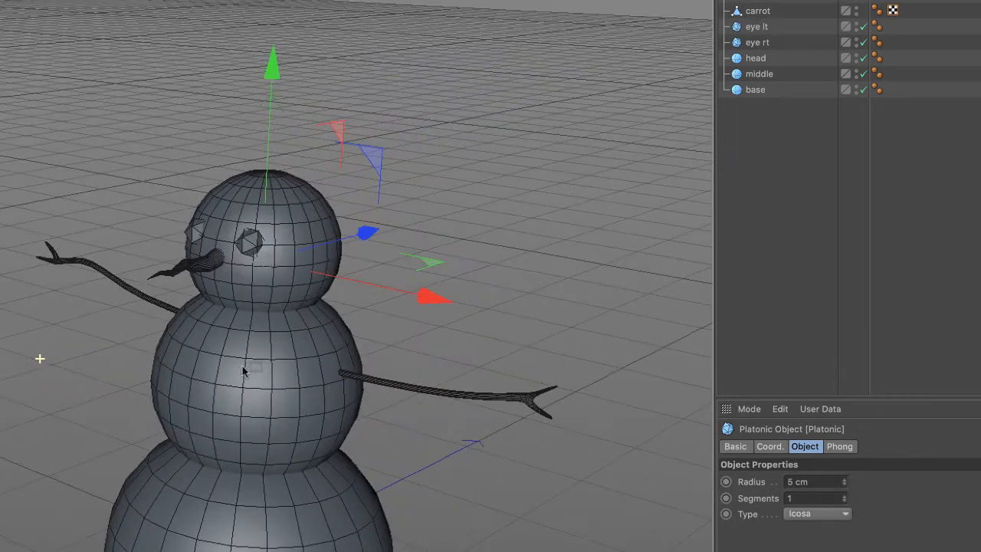
drag(359, 239, 314, 258)
alt+drag(252, 353, 348, 315)
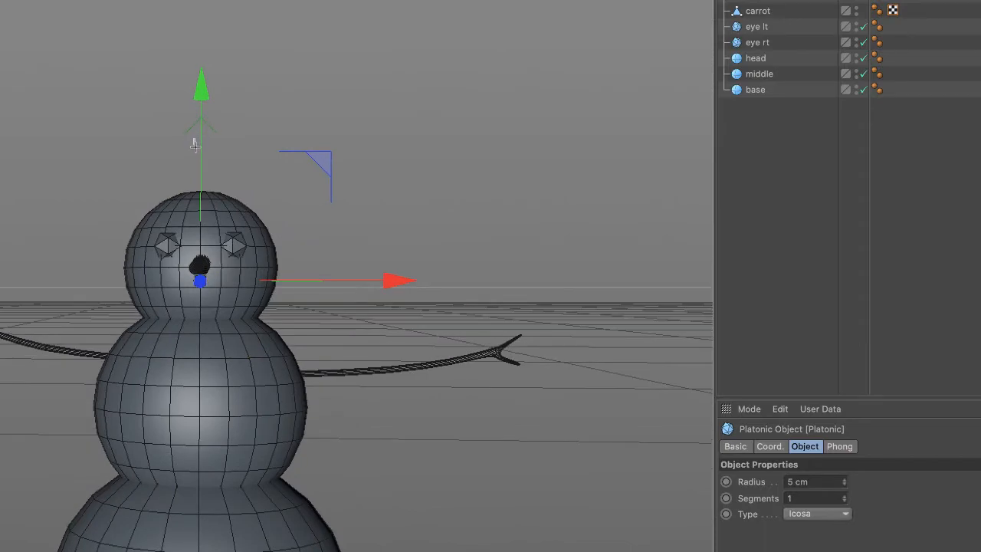
Lower the Platonic to just below the carrot nose and push it back against the head's surface.
drag(203, 140, 203, 172)
alt+drag(253, 184, 281, 266)
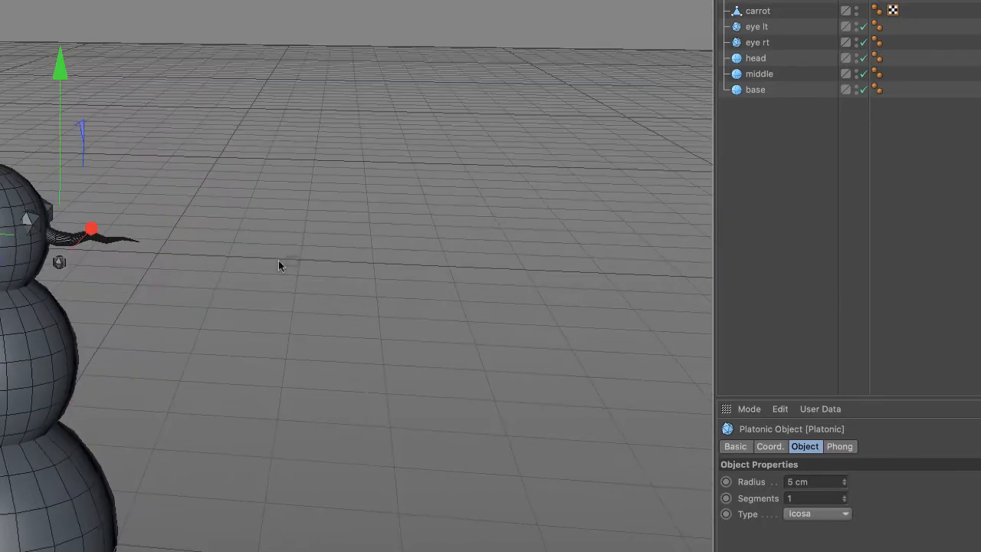
drag(59, 262, 45, 262)
alt+drag(56, 320, 39, 358)
alt+right_drag(40, 358, 177, 347)
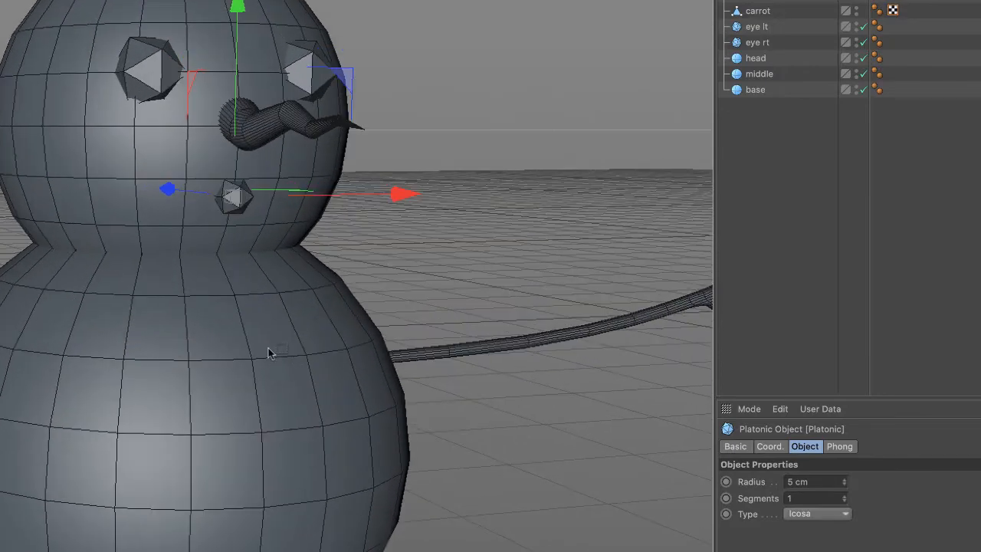
alt+drag(268, 348, 247, 452)
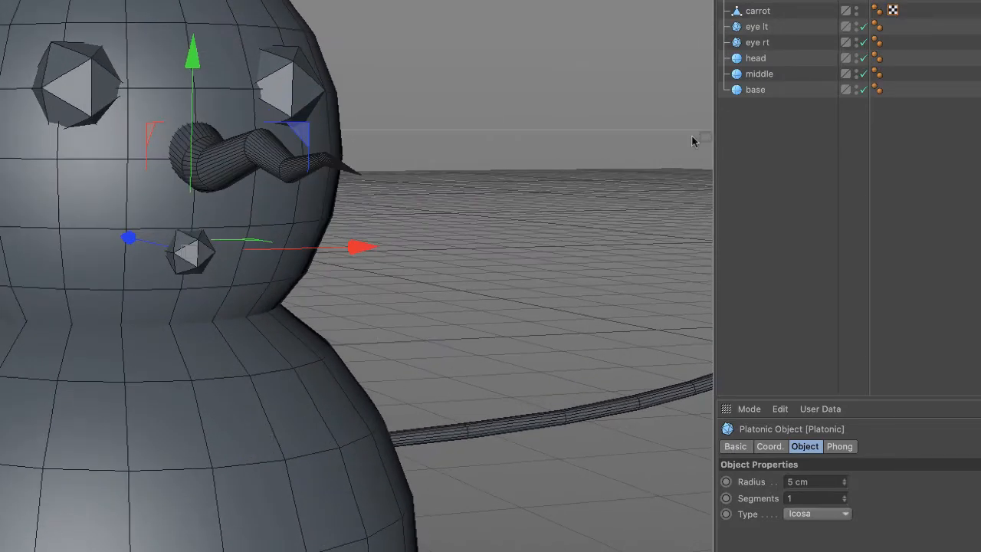
alt+drag(470, 320, 590, 304)
drag(2, 267, 0, 267)
alt+drag(222, 337, 40, 358)
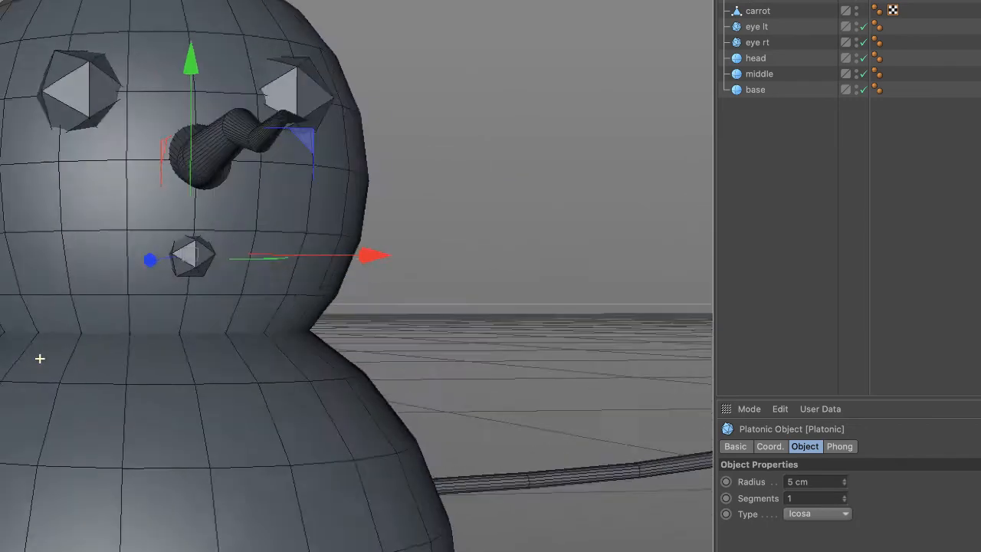
scroll(39, 357, up, 4)
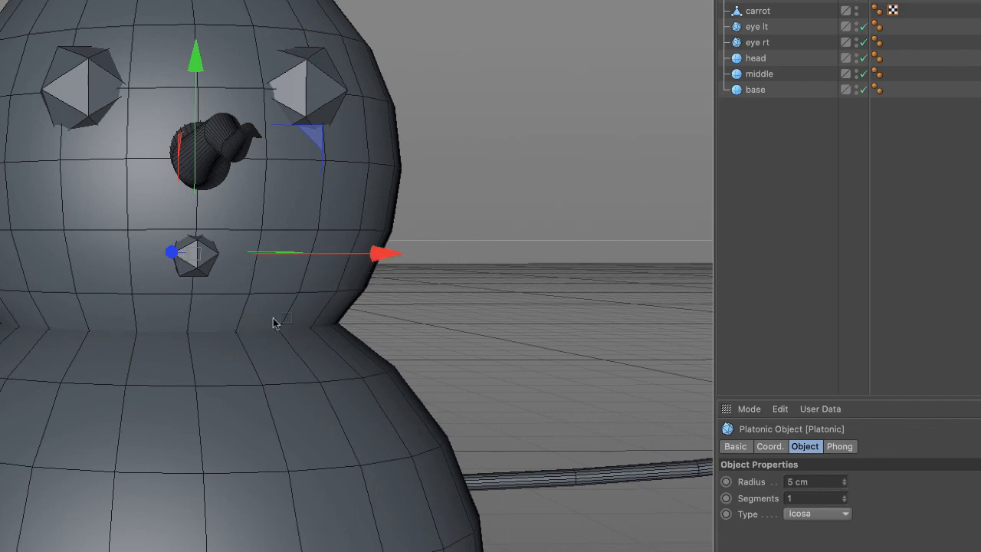
Duplicate the mouth piece sideways along X and nudge the copy slightly upward to start the smile.
ctrl+drag(357, 252, 431, 254)
drag(271, 159, 267, 154)
mouse_move(327, 342)
alt+mouse_down()
mouse_move(188, 374)
mouse_move(322, 344)
mouse_move(334, 345)
mouse_move(340, 374)
mouse_move(322, 342)
alt+mouse_up()
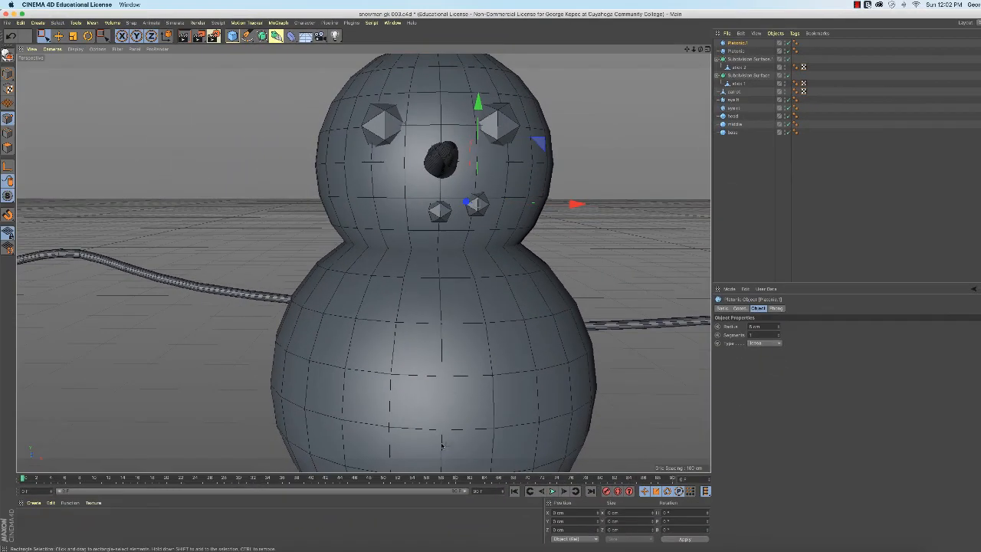
scroll(467, 333, down, 6)
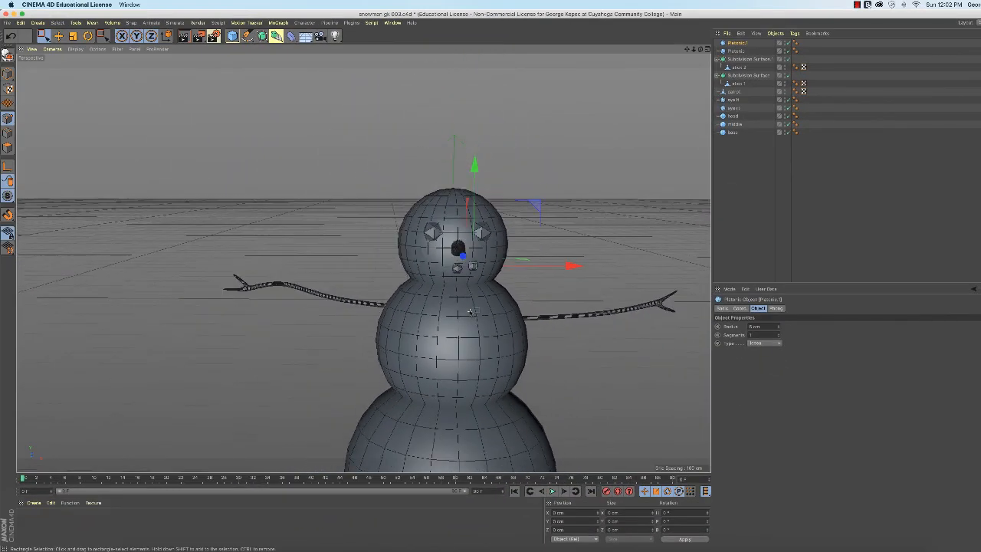